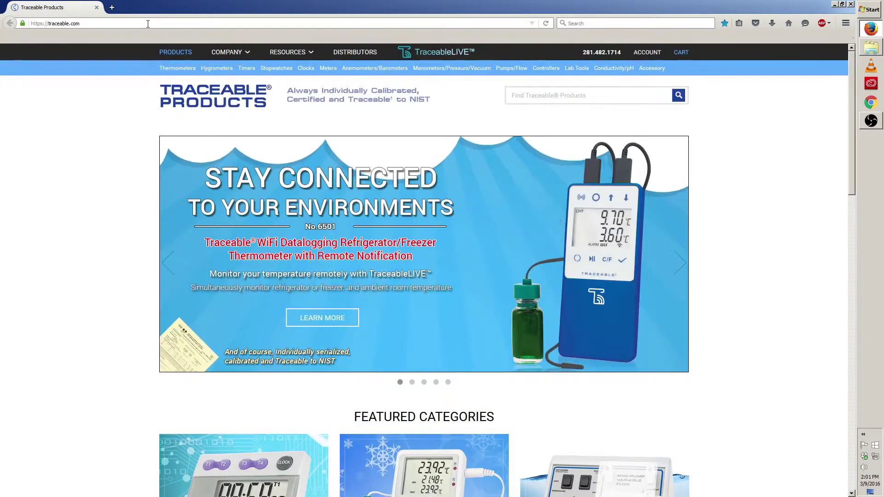
click(148, 24)
text(www)
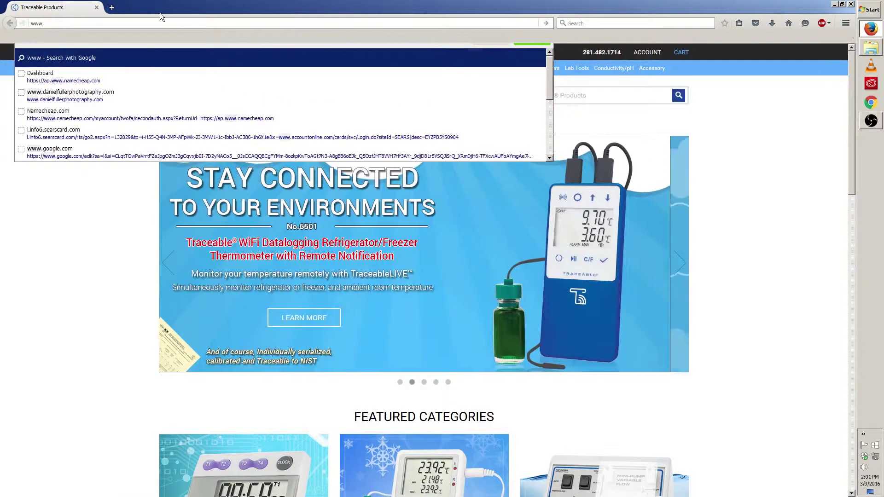
text(.traceablelive.com/)
key(Return)
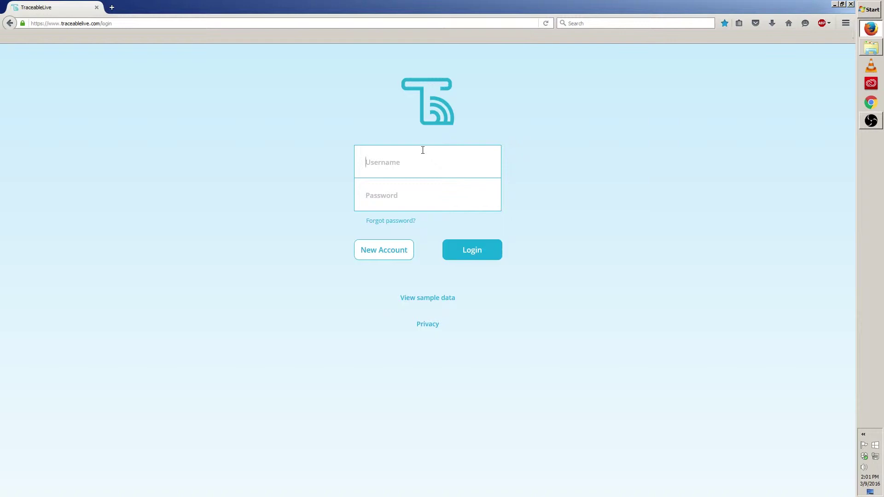
Sign in to TraceableLIVE with the account username and password
key(Tab)
text(*******)
click(488, 248)
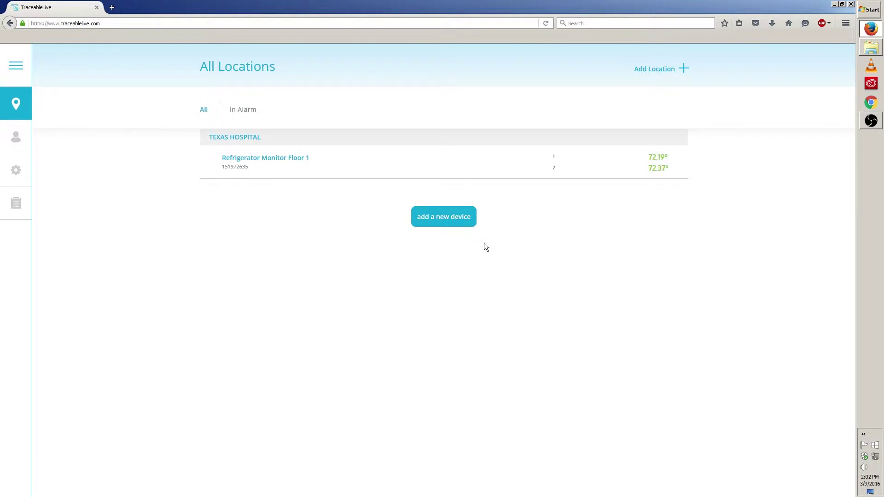
Open the Refrigerator Monitor Floor 1 device from All Locations in the navigation panel
click(20, 118)
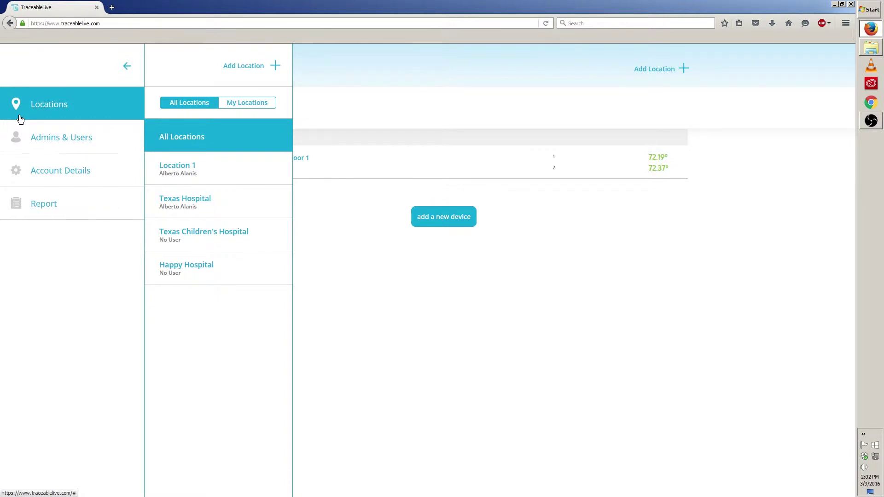
click(192, 137)
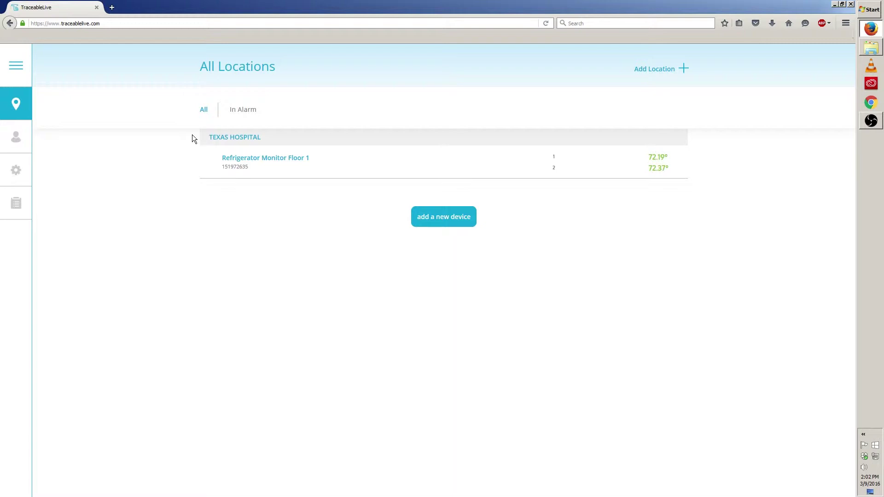
click(298, 168)
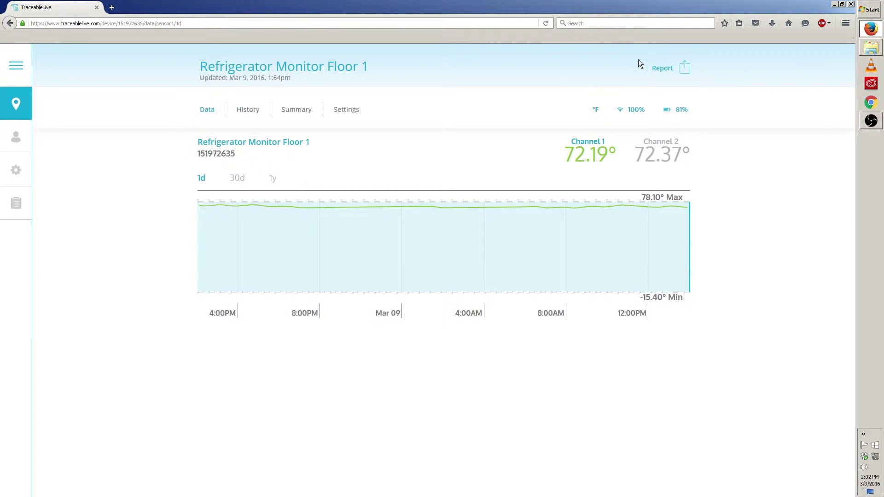
Start a report for Refrigerator Monitor Floor 1 with a Month date range
click(685, 69)
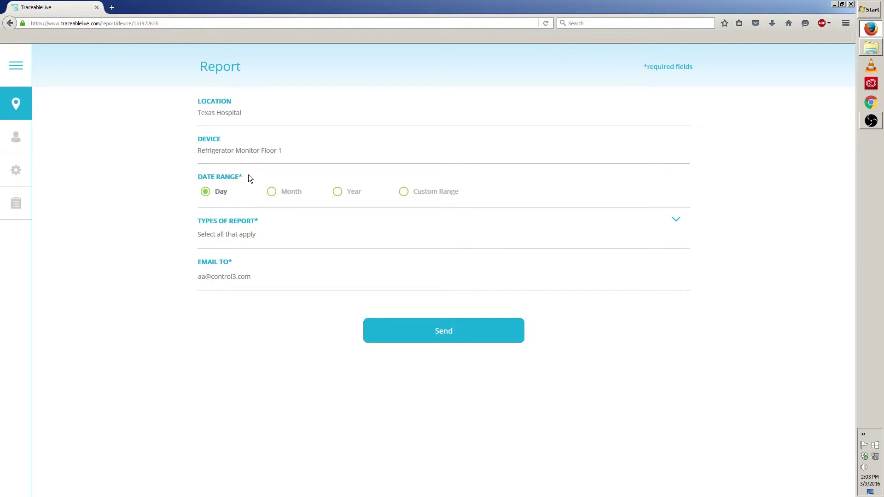
click(272, 192)
Add Summary, Alarm Events and Graph so all four report types are selected
click(255, 236)
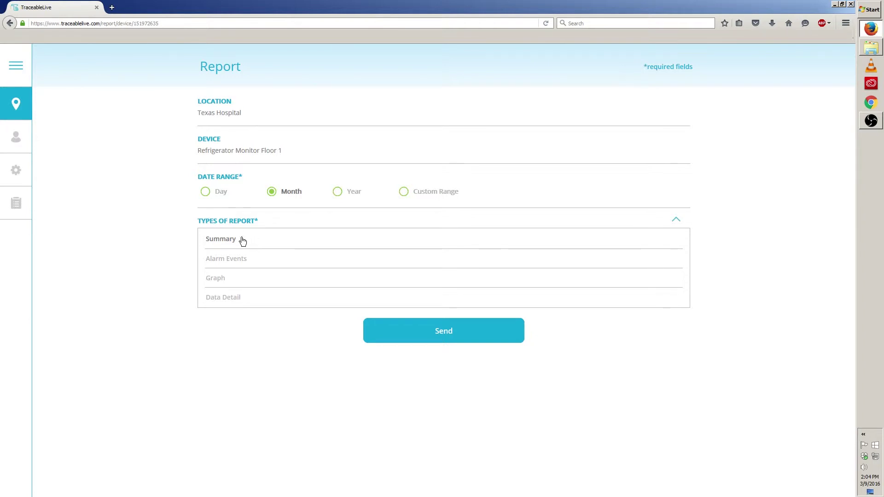
click(234, 241)
click(248, 261)
click(237, 281)
click(678, 223)
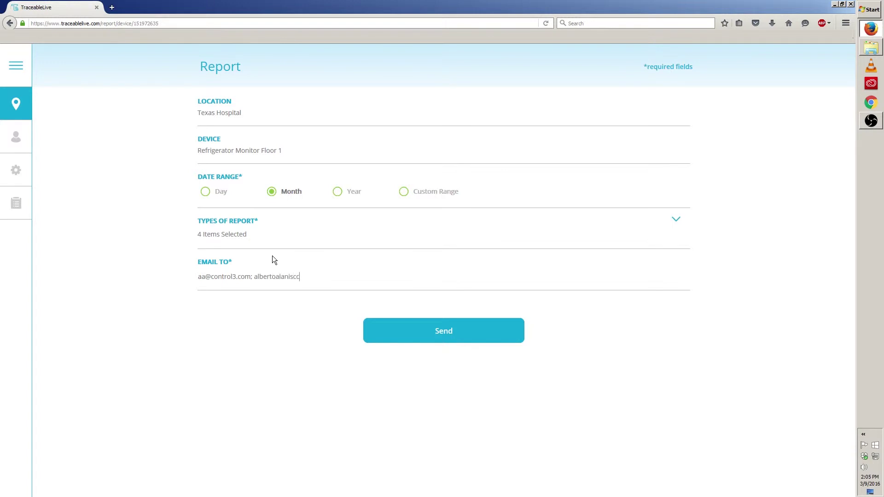
Finish the second recipient's Yahoo e-mail address and send the report request
text(@yahoo.com)
click(488, 346)
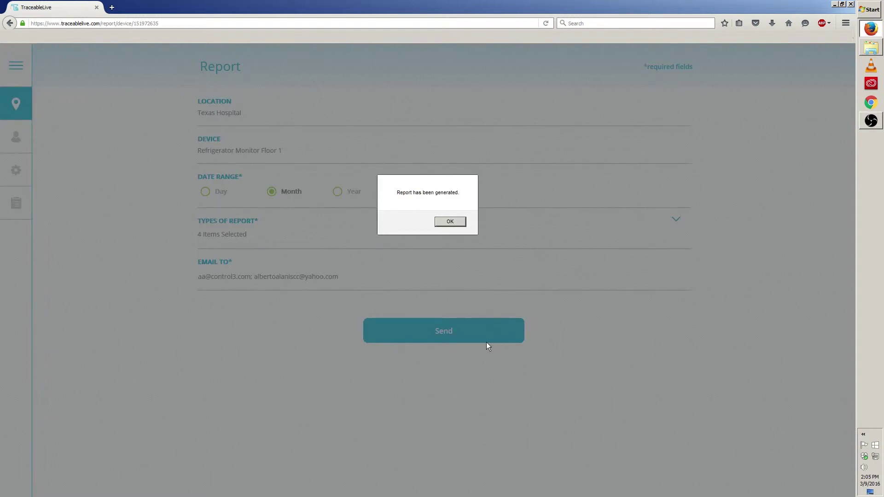
click(460, 226)
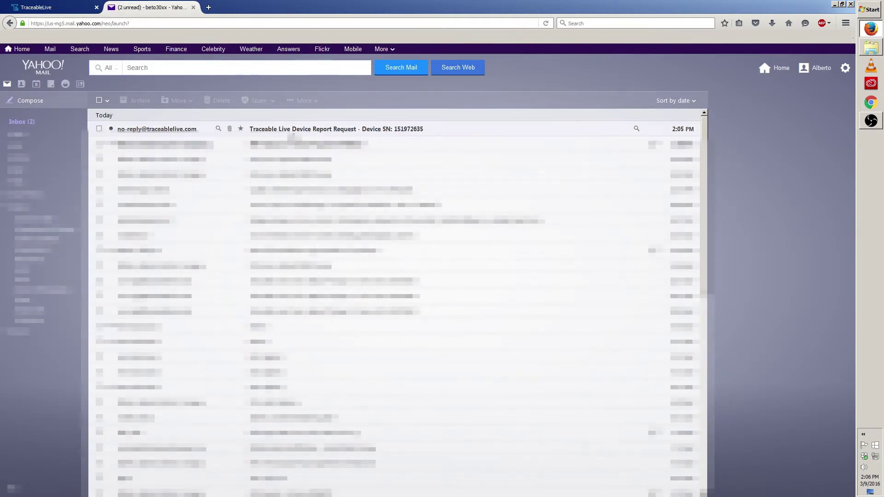
Open the TraceableLive report email and follow its PDF report link
click(368, 131)
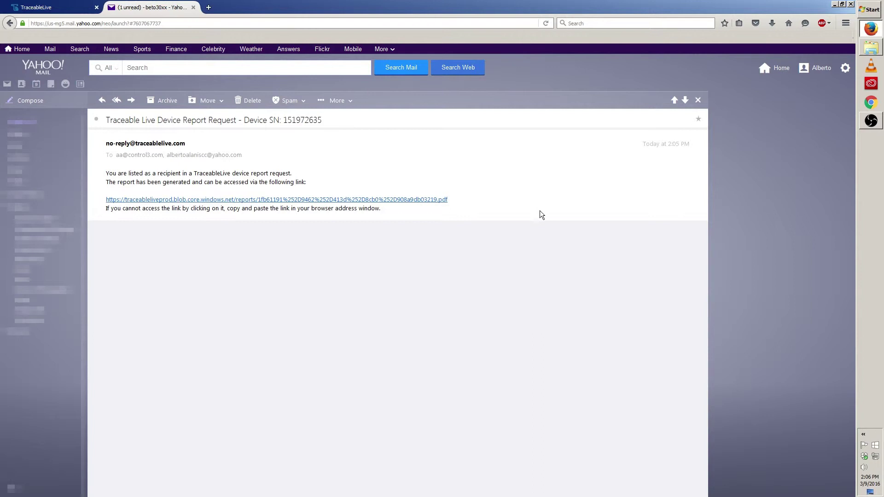
click(137, 202)
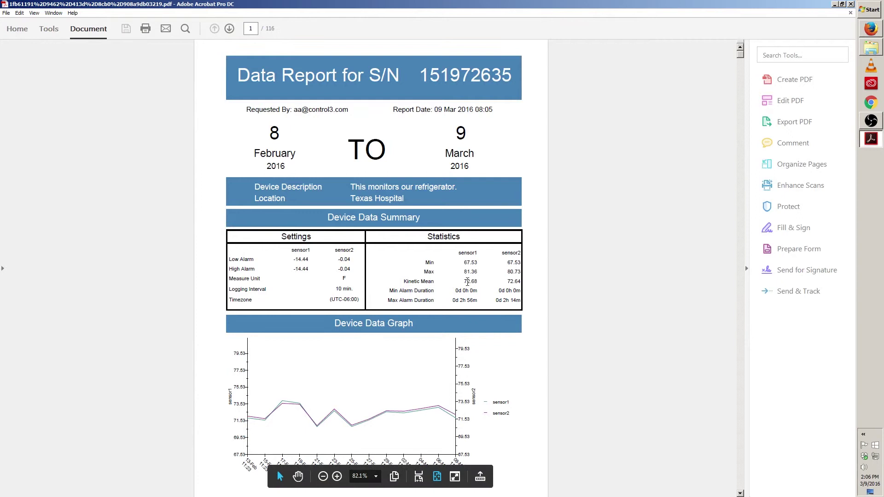
Hide the Tools pane and snapshot page 1's header, Device Data Summary and Device Data Graph
click(747, 281)
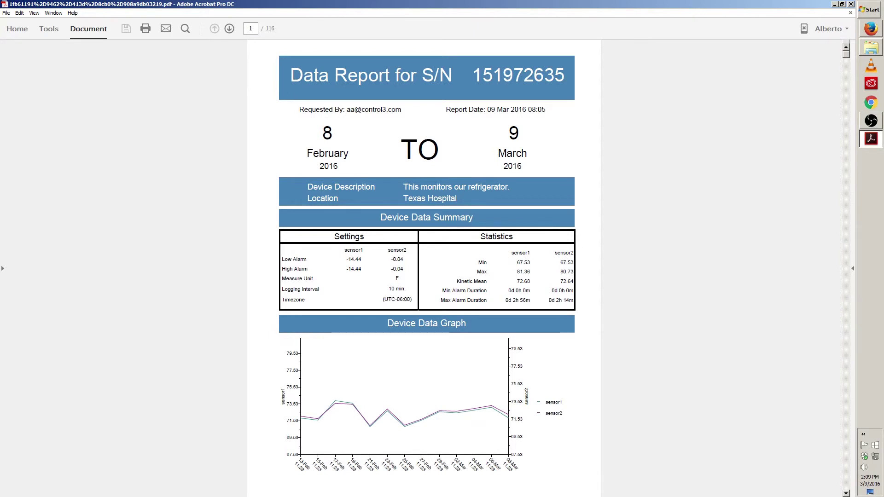
drag(265, 46, 582, 204)
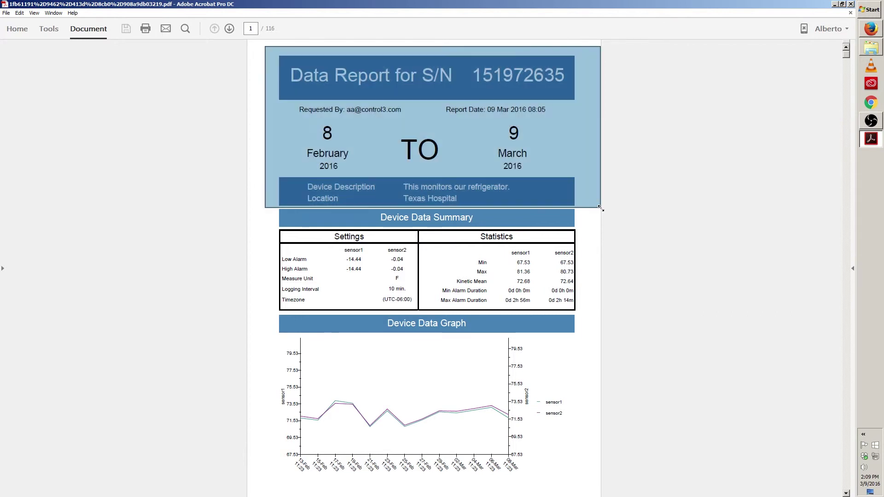
click(260, 206)
drag(261, 205, 597, 312)
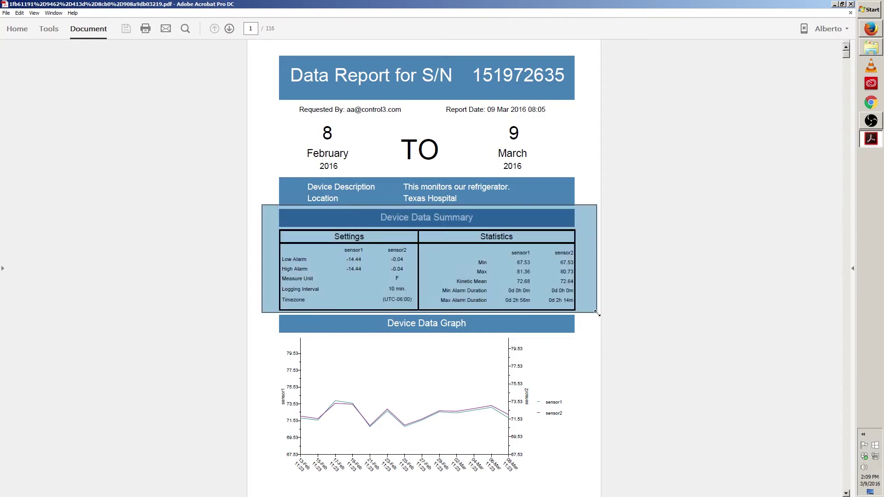
click(603, 322)
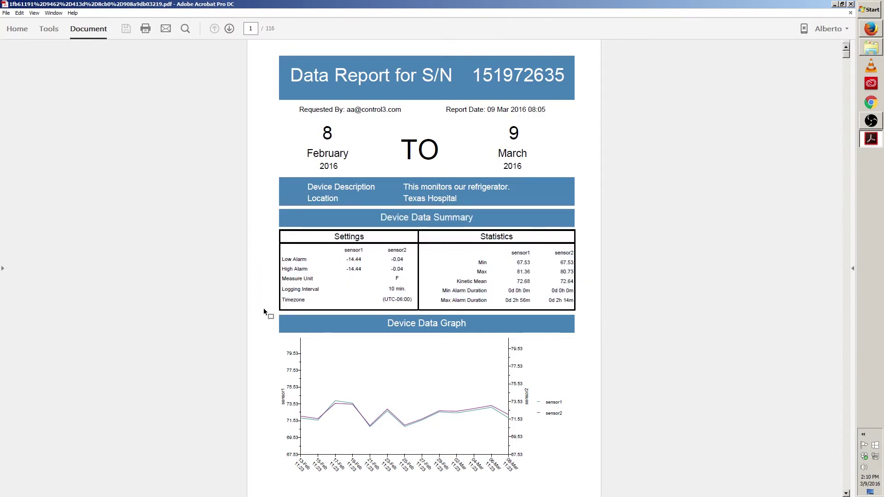
drag(259, 312, 587, 476)
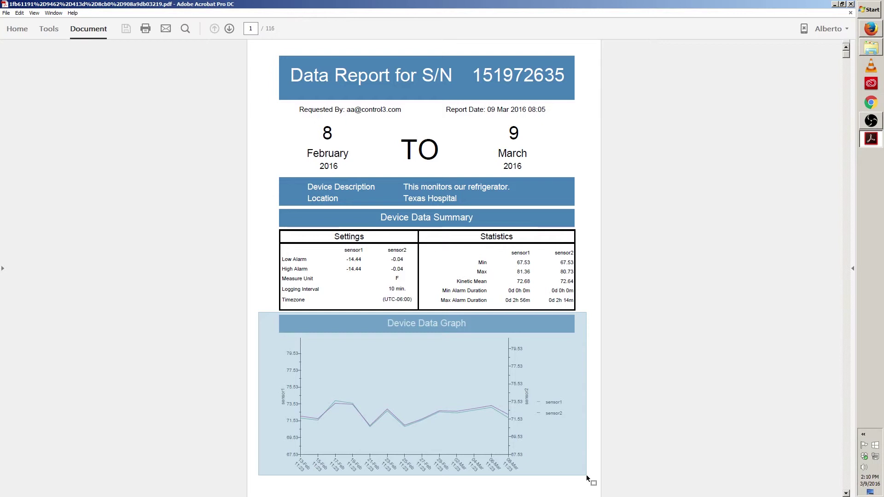
click(587, 475)
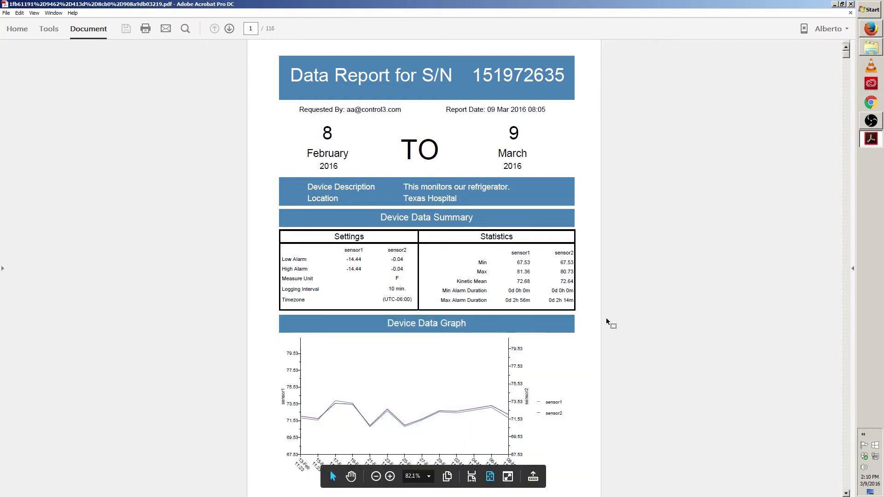
Go to page 2 and snapshot the whole Alarm Event History table
click(229, 29)
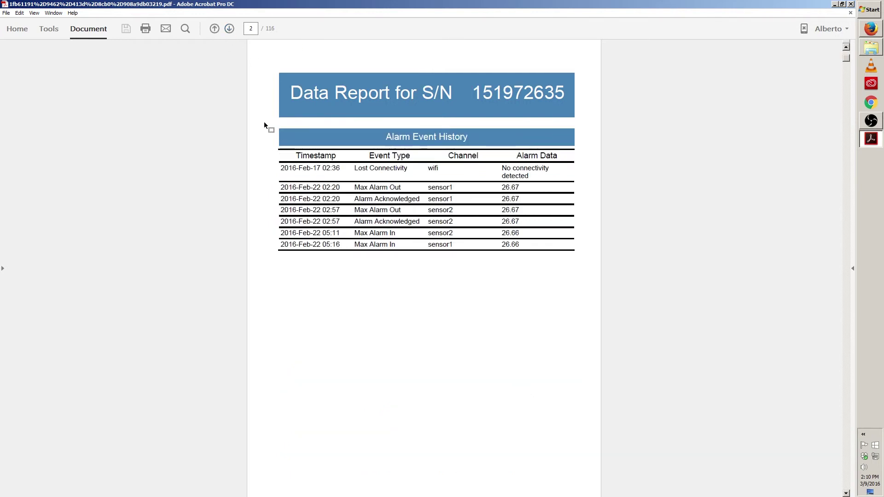
drag(264, 122, 583, 270)
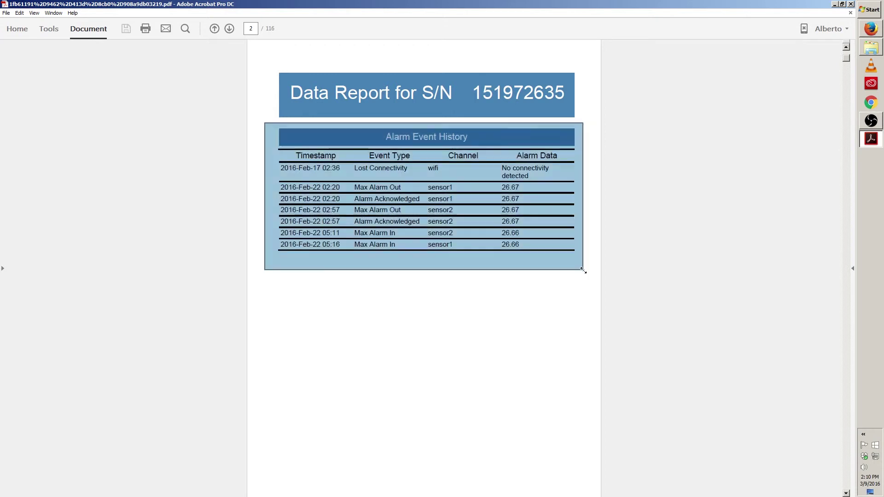
click(307, 273)
Snapshot the Timestamp, Event Type, Channel and Alarm Data columns separately
drag(274, 149, 348, 261)
drag(350, 148, 423, 269)
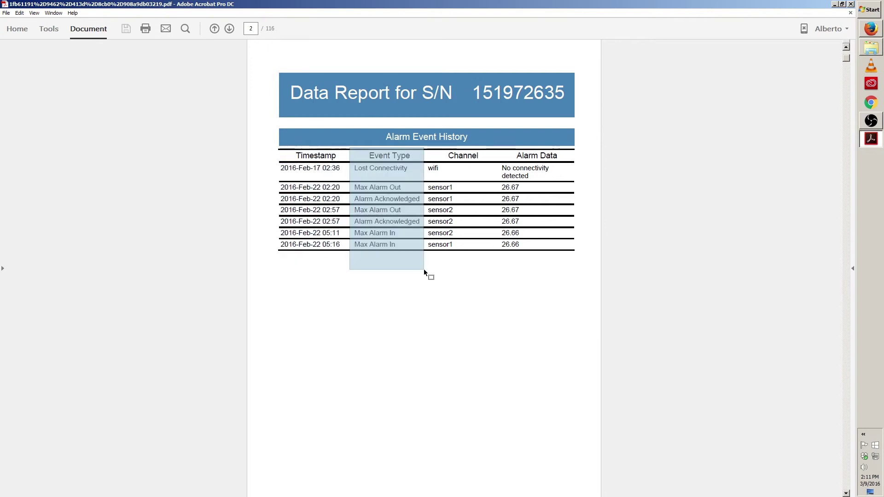
drag(424, 269, 424, 269)
drag(484, 277, 424, 147)
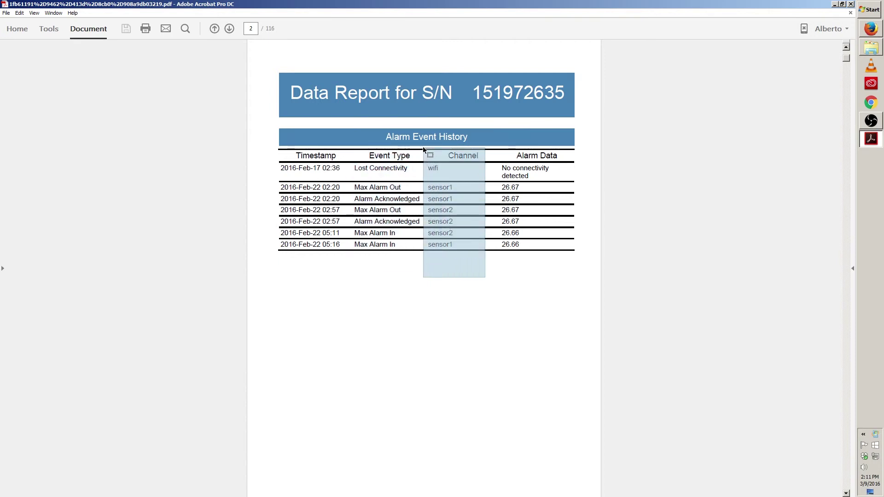
drag(422, 146, 422, 147)
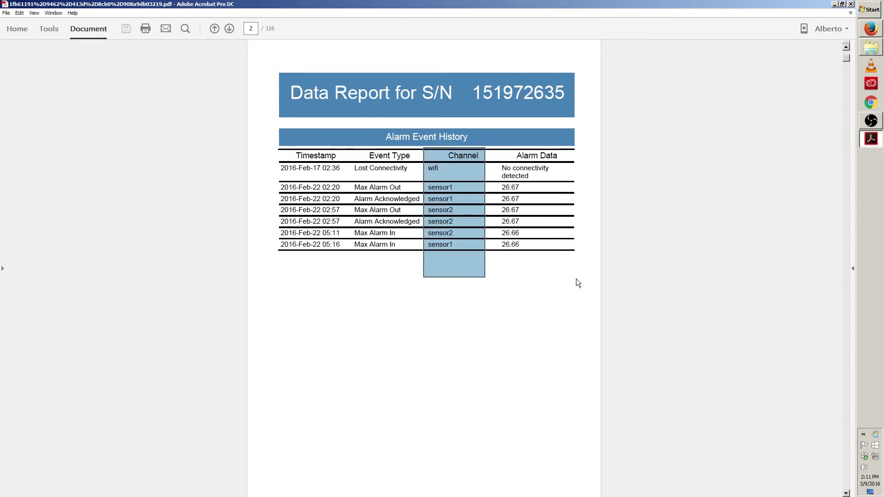
drag(576, 278, 493, 150)
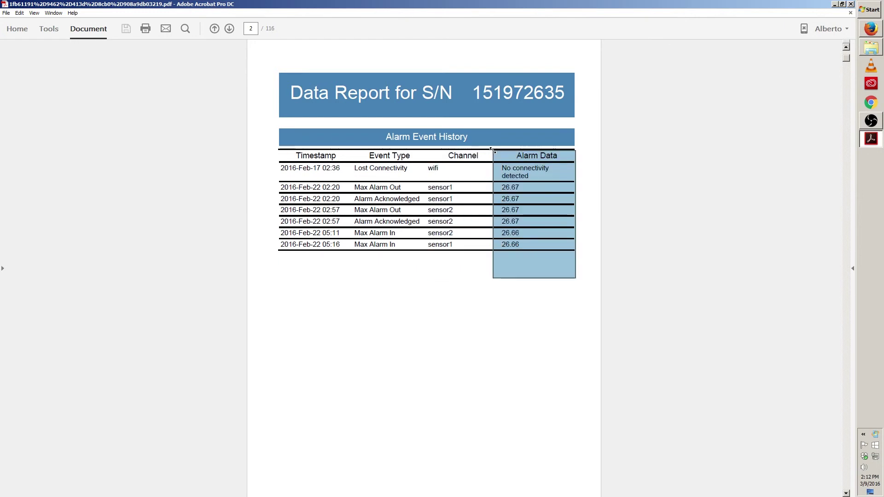
click(494, 150)
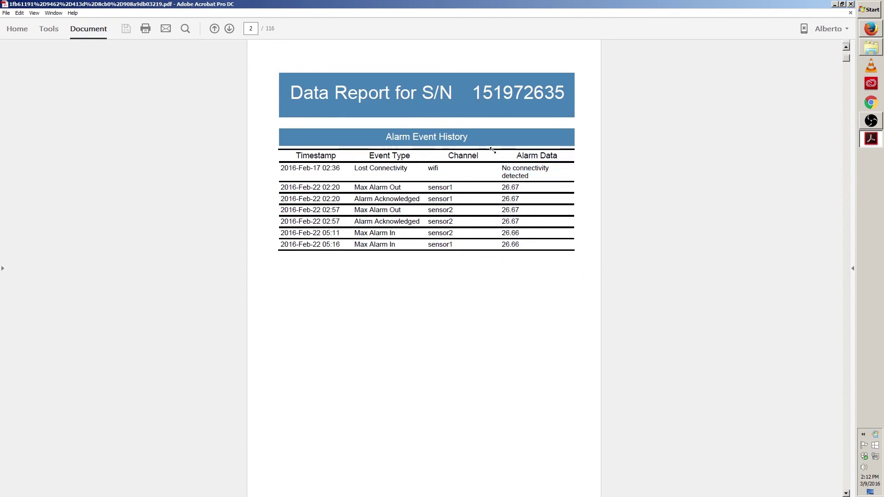
Advance to page 3 and scroll through the Device Data Detail pages to page 11
click(233, 30)
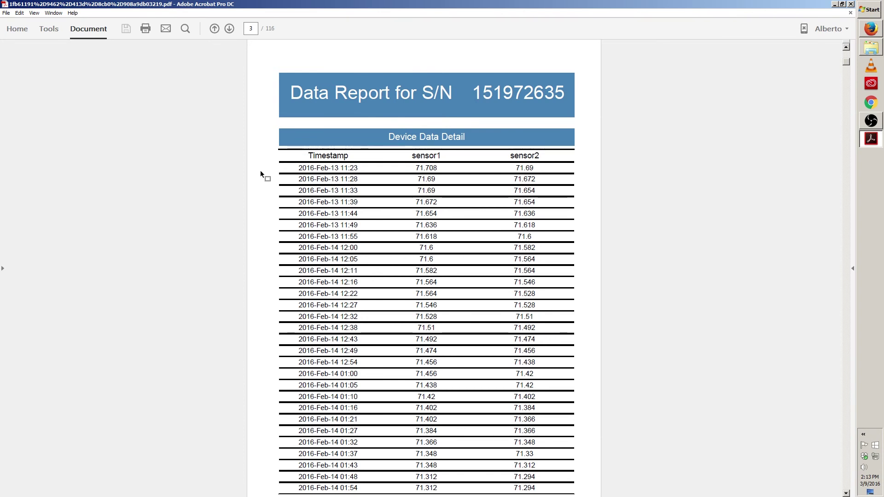
scroll(262, 145, down, 15)
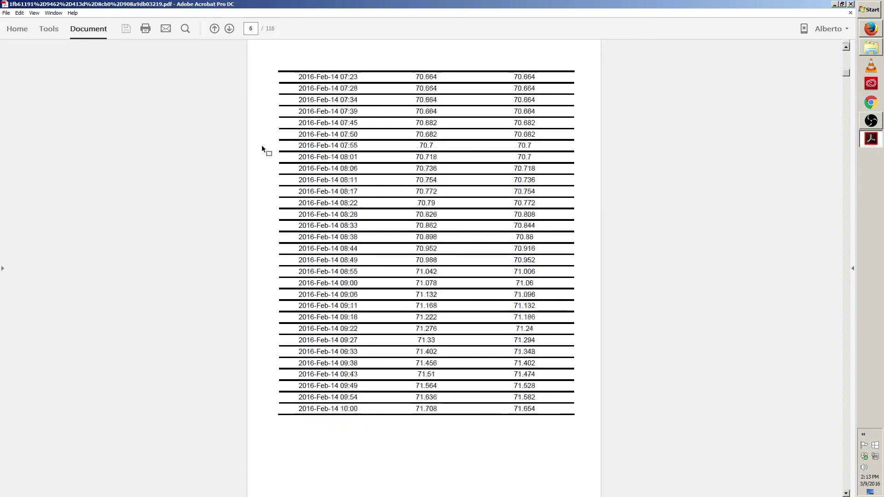
scroll(261, 145, down, 5)
scroll(262, 145, up, 5)
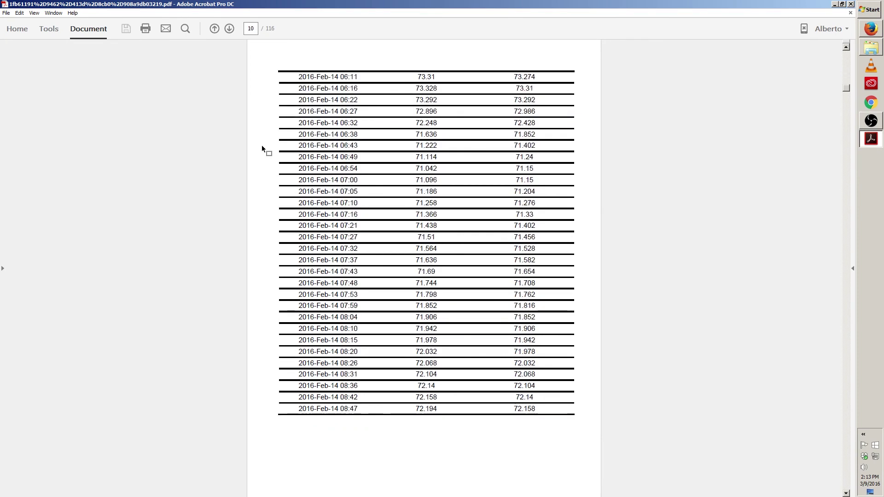
scroll(262, 145, down, 2)
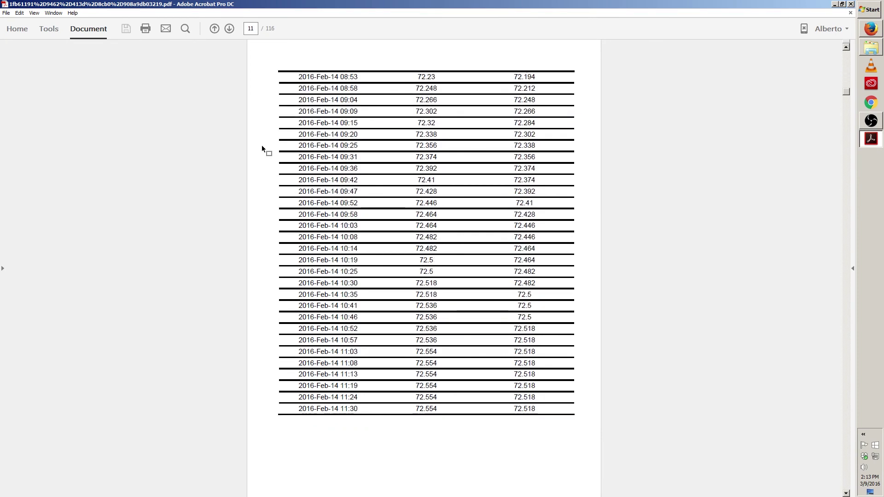